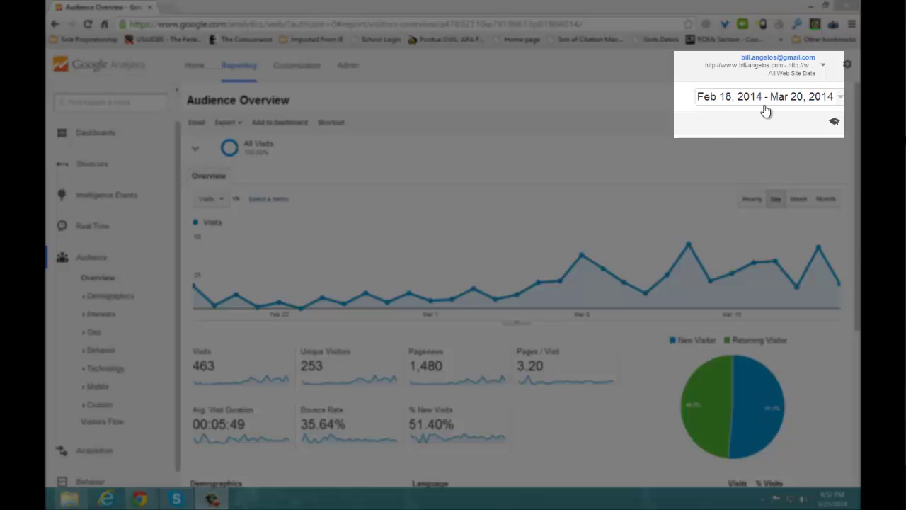
Check the report date range unchanged, then scroll to the Demographics Language table below the pie chart
click(841, 107)
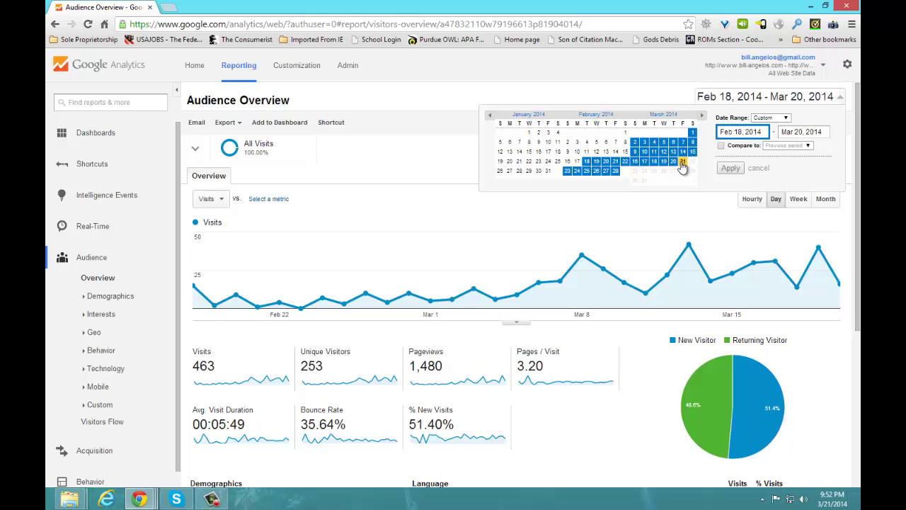
click(663, 90)
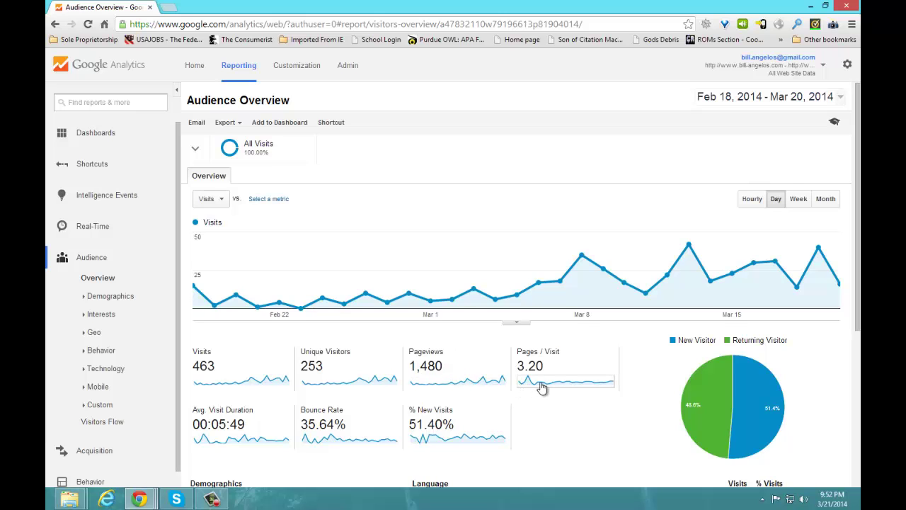
scroll(540, 387, down, 1)
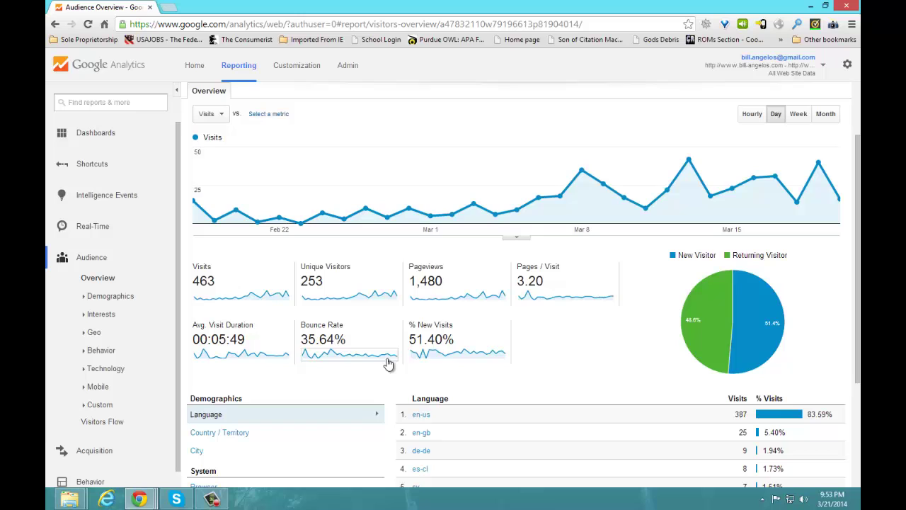
mouse_move(714, 350)
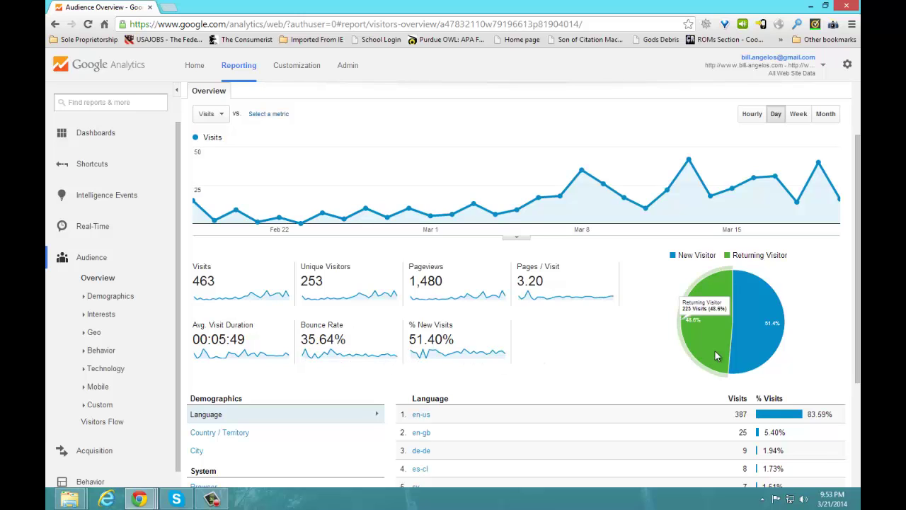
Open the Real-Time Overview and inspect the visitor map, per-minute pageviews chart and top active page
click(102, 228)
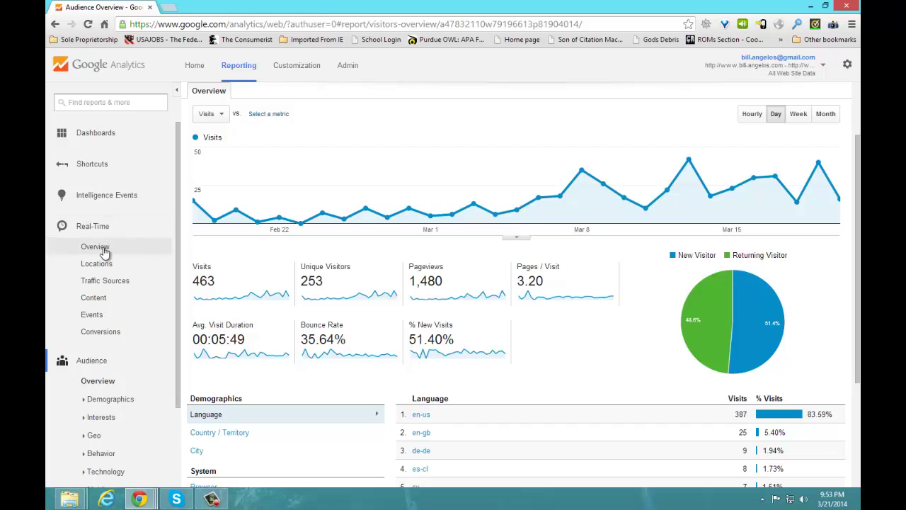
click(100, 247)
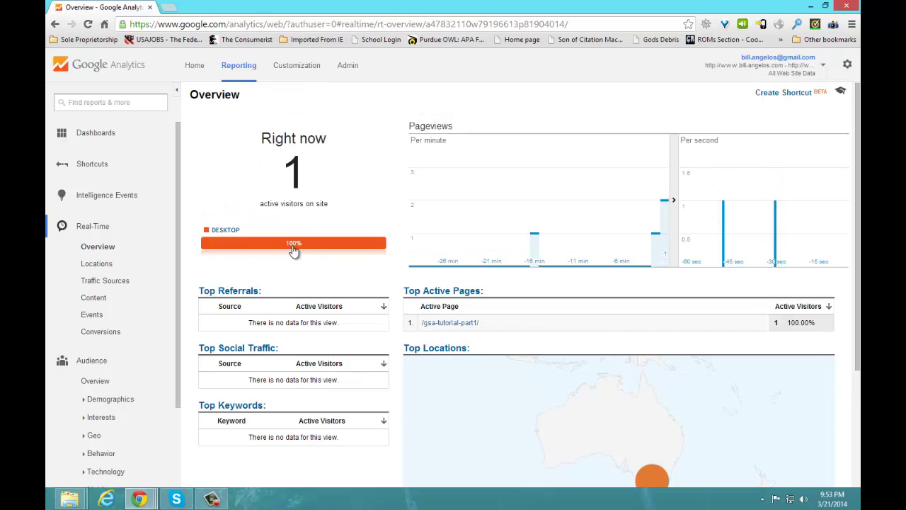
scroll(333, 305, down, 1)
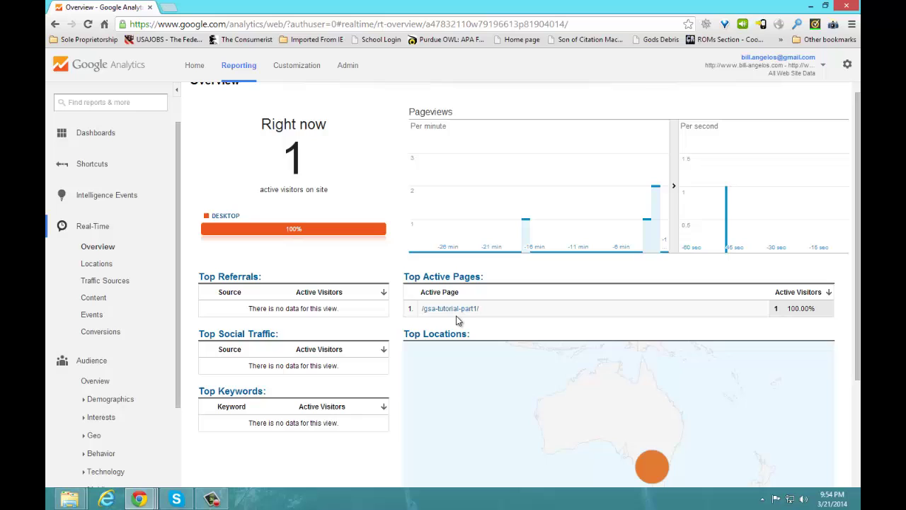
mouse_move(642, 458)
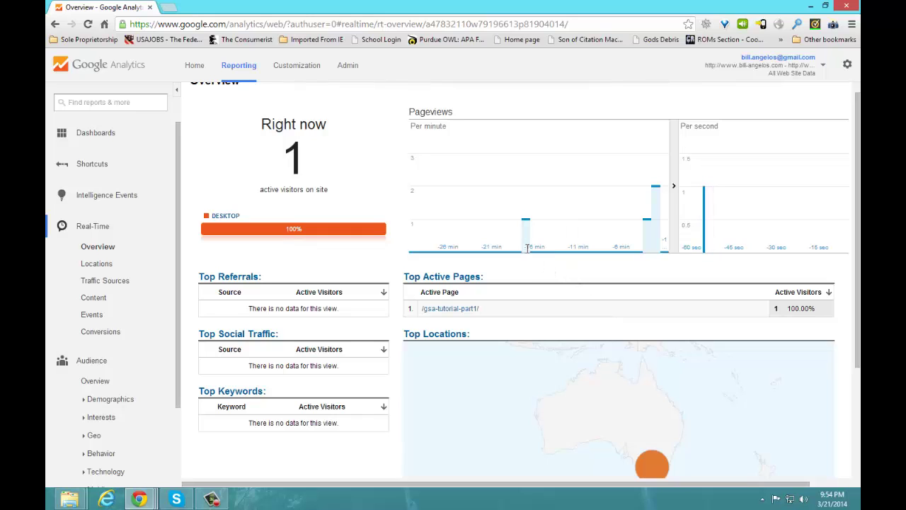
mouse_move(524, 229)
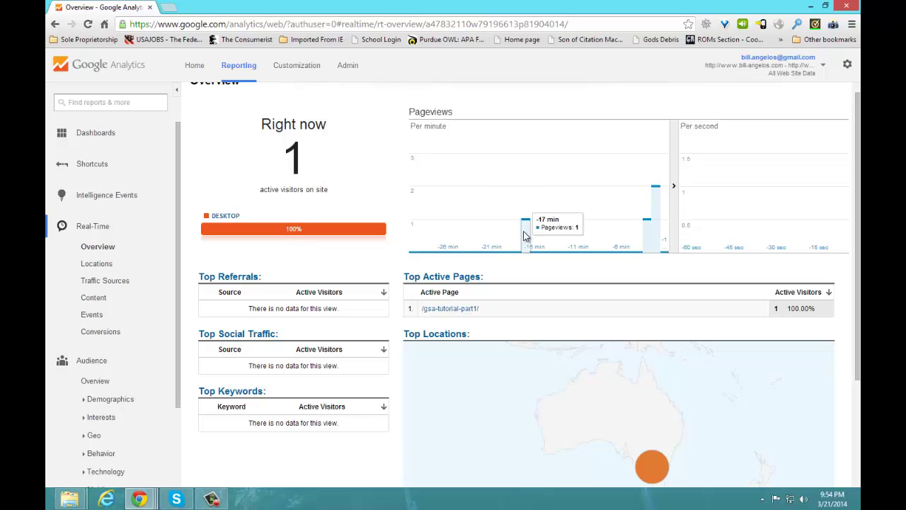
mouse_move(650, 264)
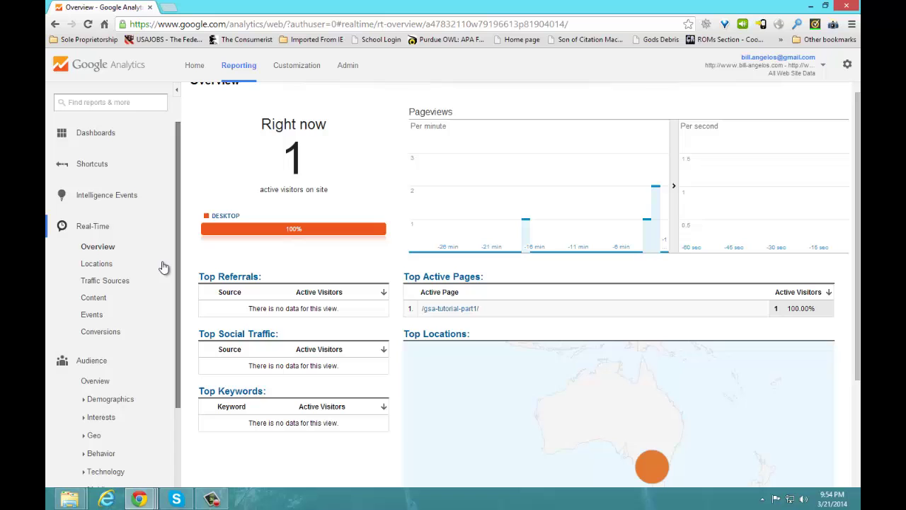
Check Real-Time Locations, then Real-Time Traffic Sources showing one visitor 100% Direct, source (not set)
click(97, 263)
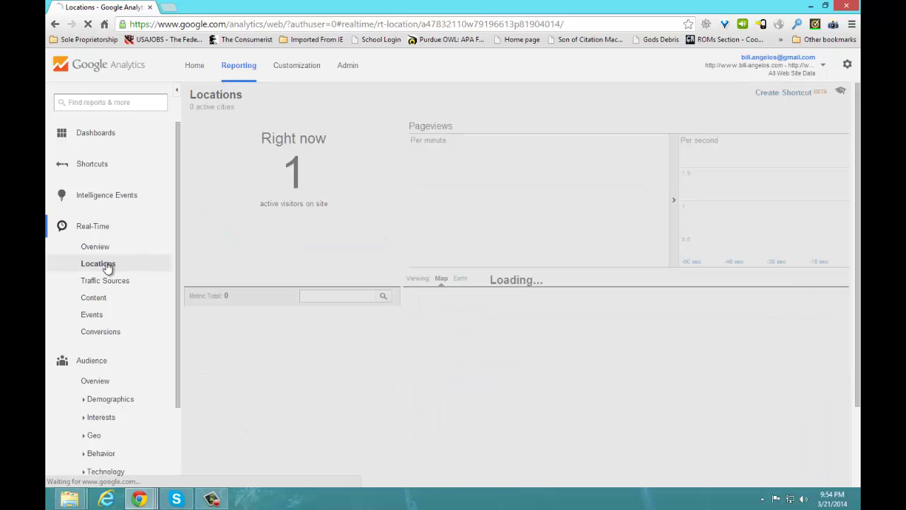
scroll(455, 360, down, 1)
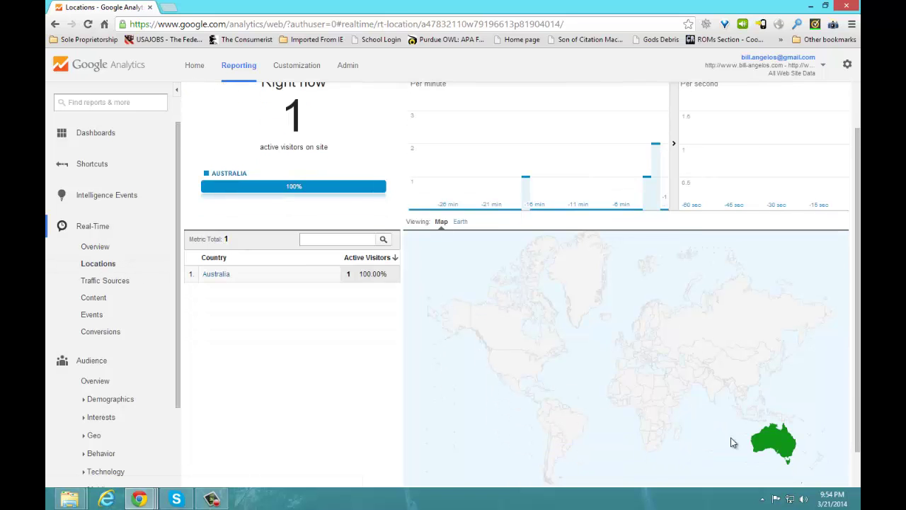
click(117, 281)
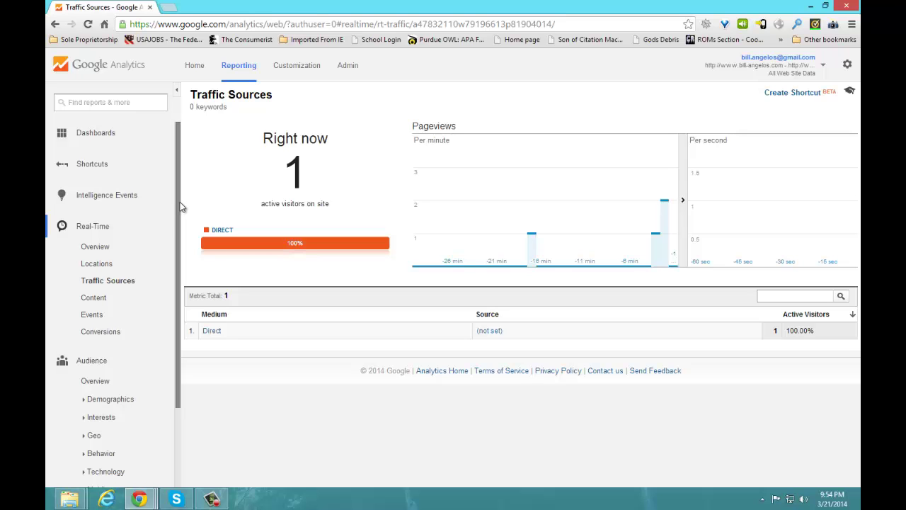
scroll(178, 251, down, 3)
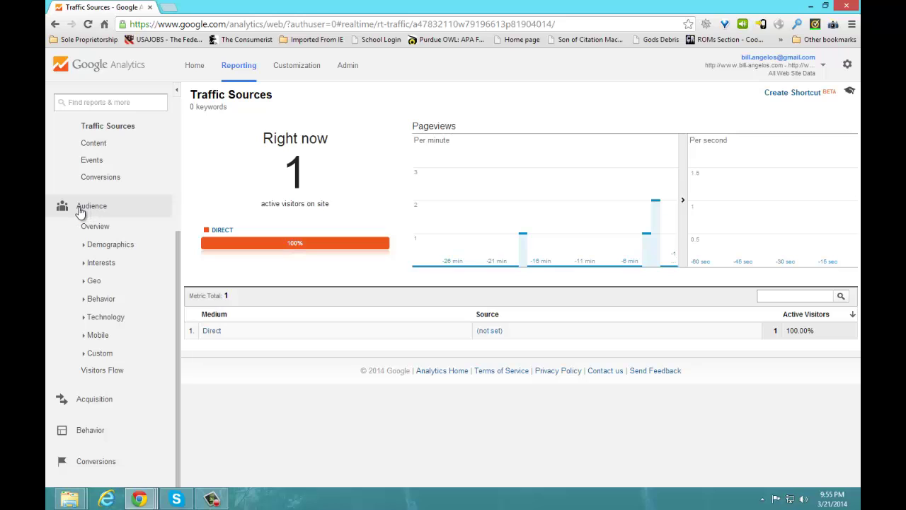
scroll(80, 211, up, 3)
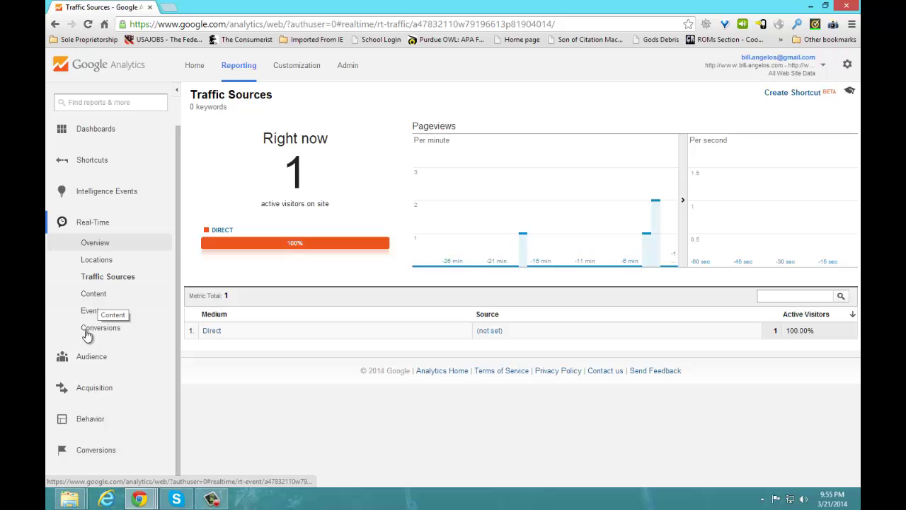
click(84, 358)
scroll(114, 333, down, 2)
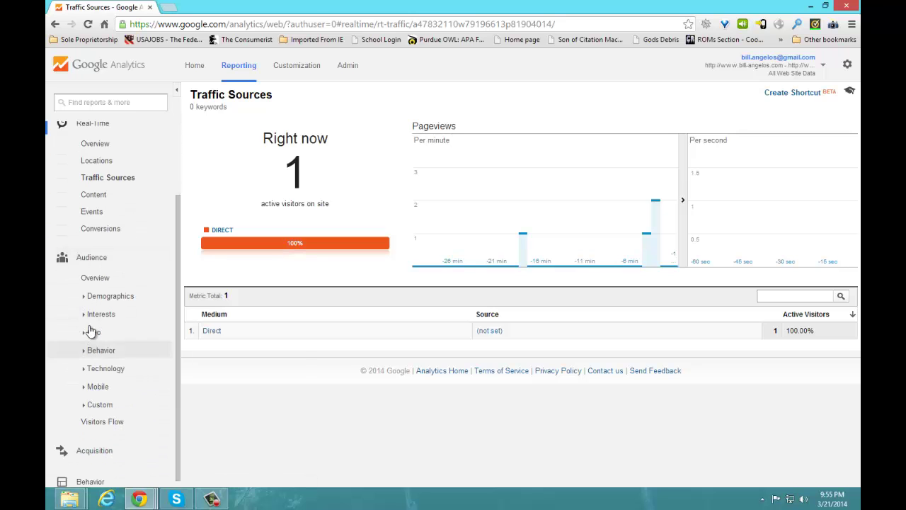
Open Audience > Geo > Location and scroll the map and table: 463 visits, 40 countries, United States 270
click(96, 282)
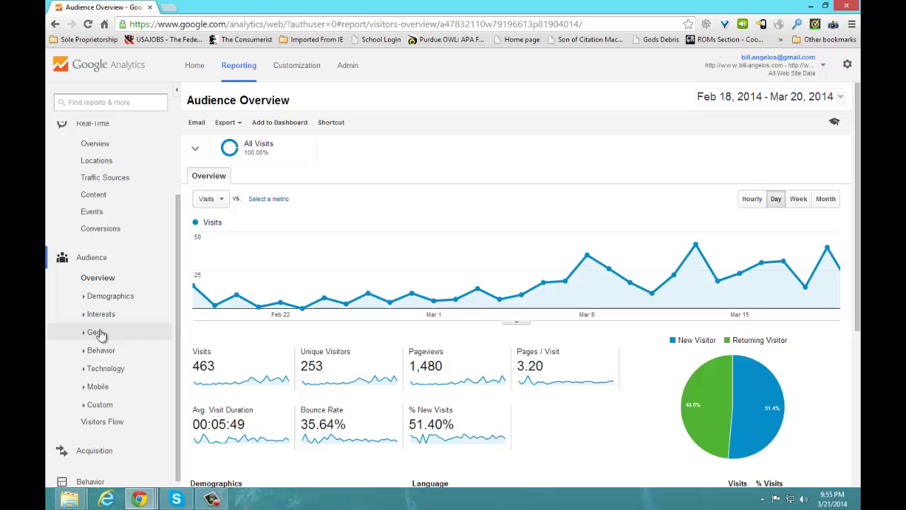
click(98, 333)
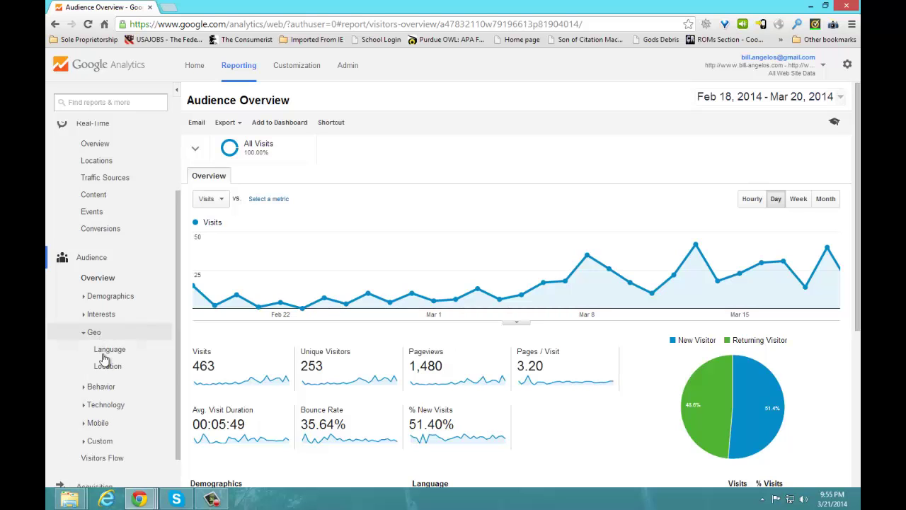
click(107, 366)
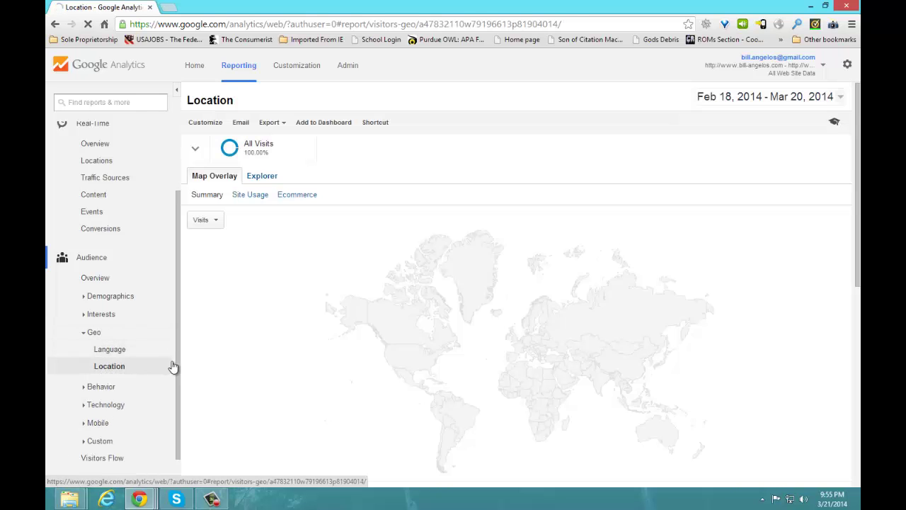
scroll(262, 351, down, 3)
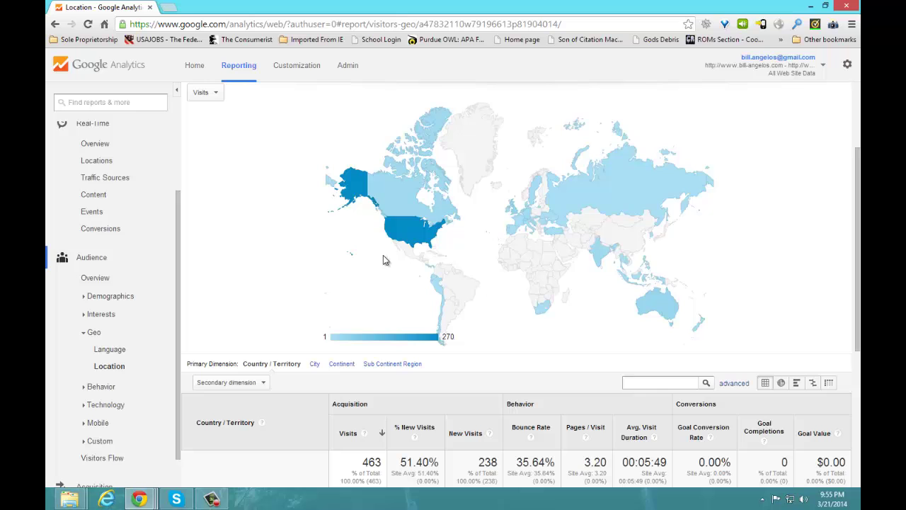
scroll(559, 285, down, 5)
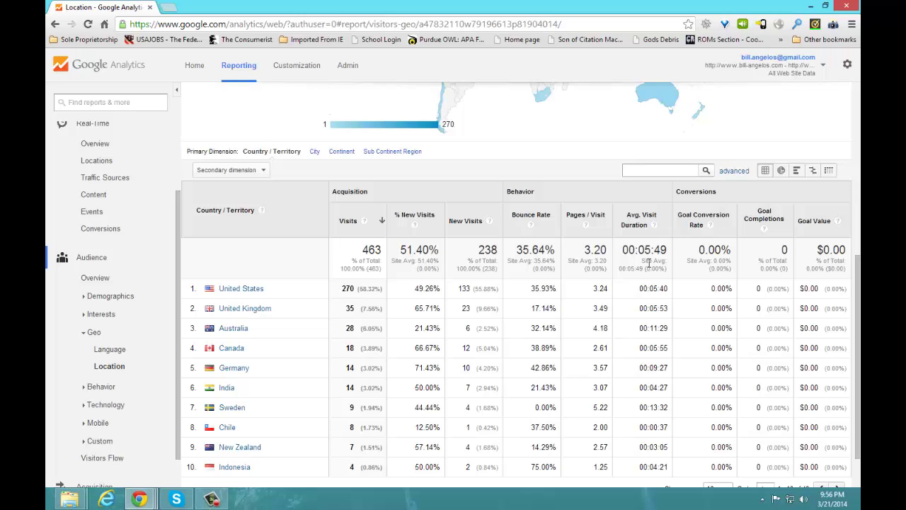
scroll(648, 264, down, 1)
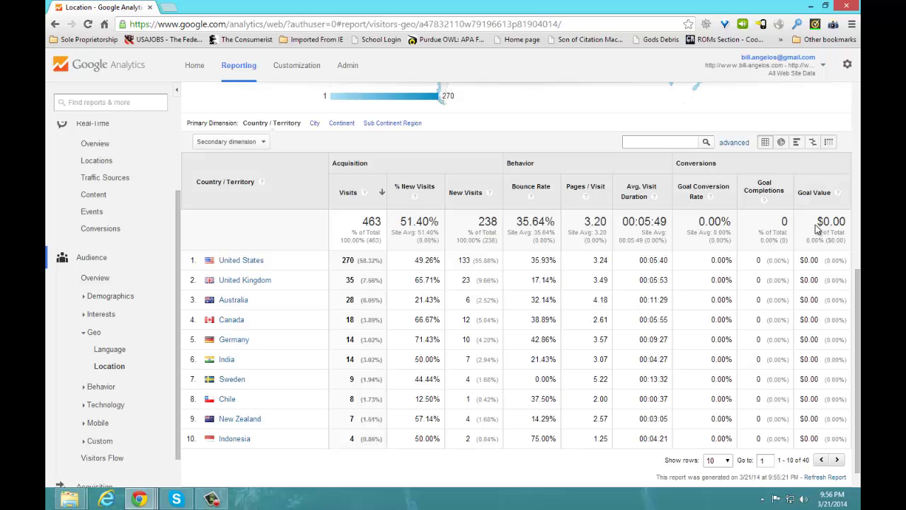
scroll(782, 309, down, 1)
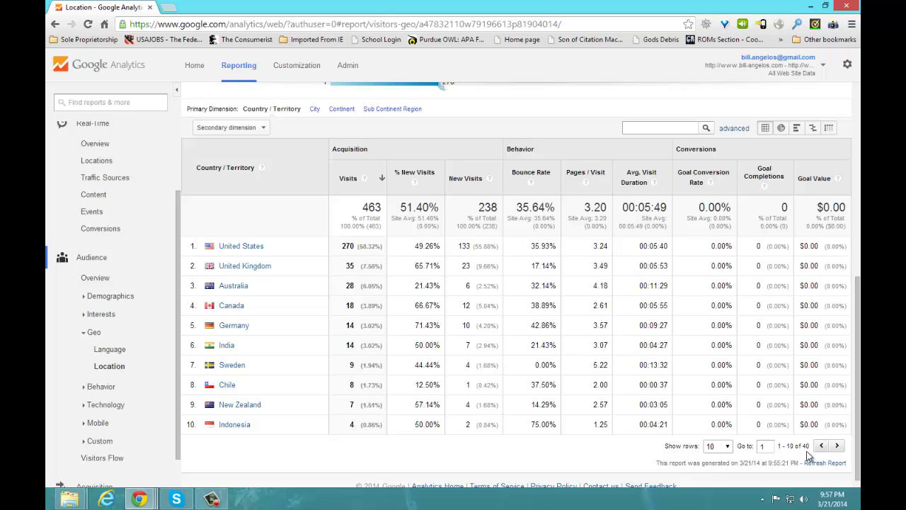
scroll(680, 407, up, 3)
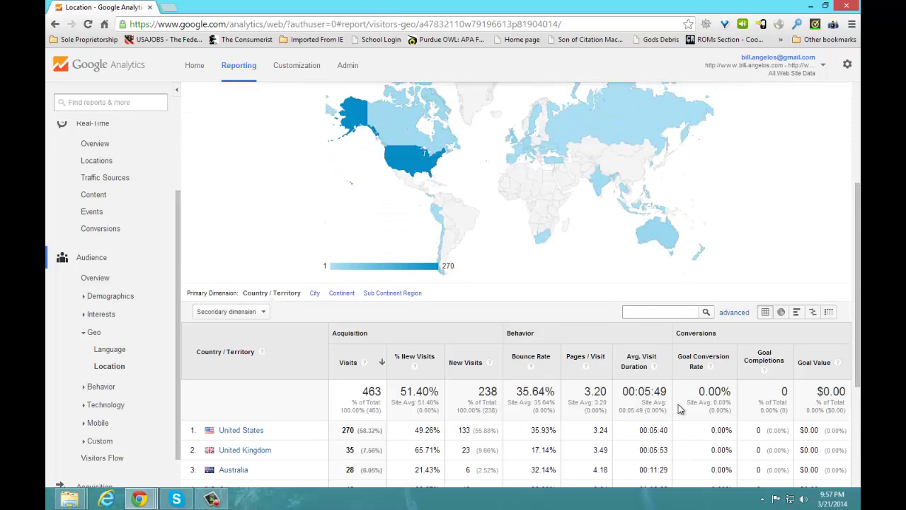
scroll(678, 409, up, 2)
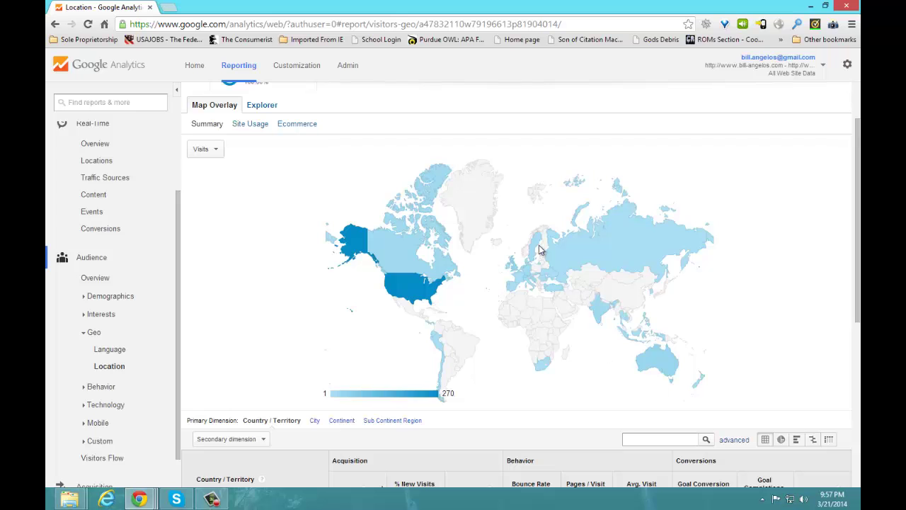
scroll(536, 259, down, 1)
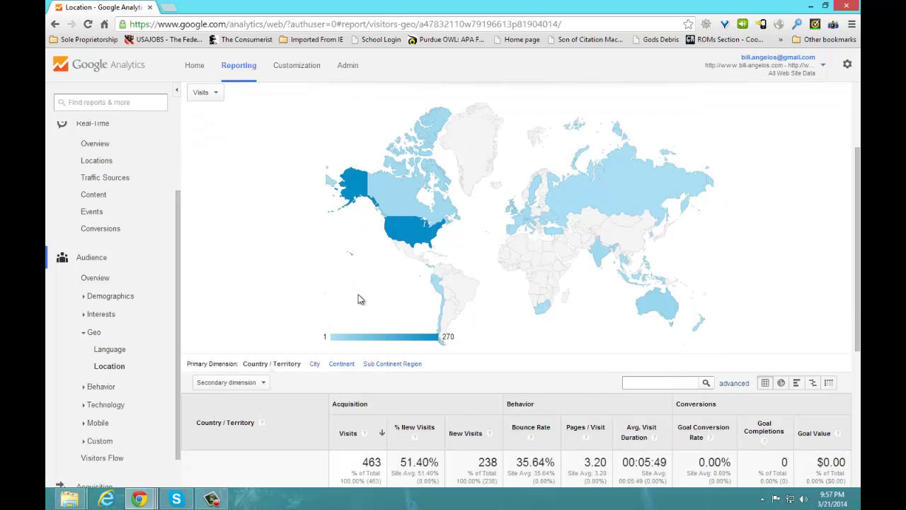
scroll(175, 273, down, 3)
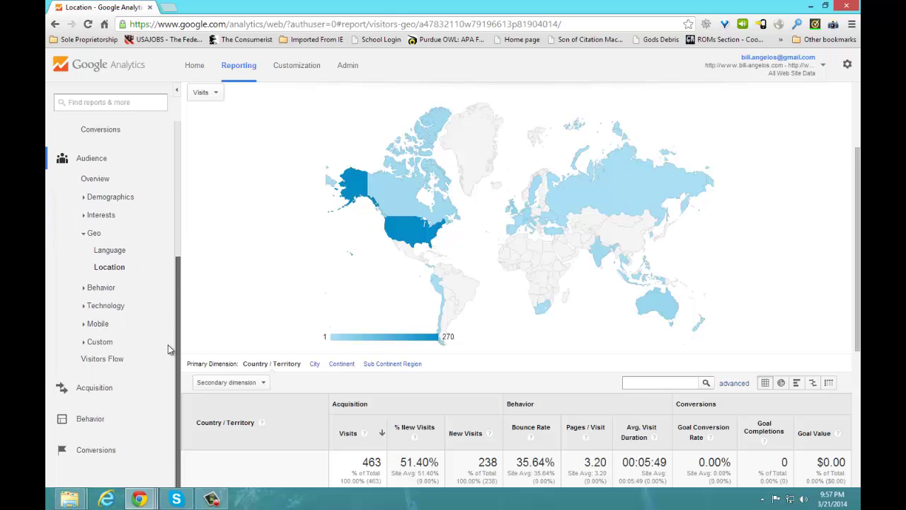
Open Acquisition > All Traffic and scroll to the Source/Medium table: (direct)/(none) 233, source-wave.com 146
click(91, 390)
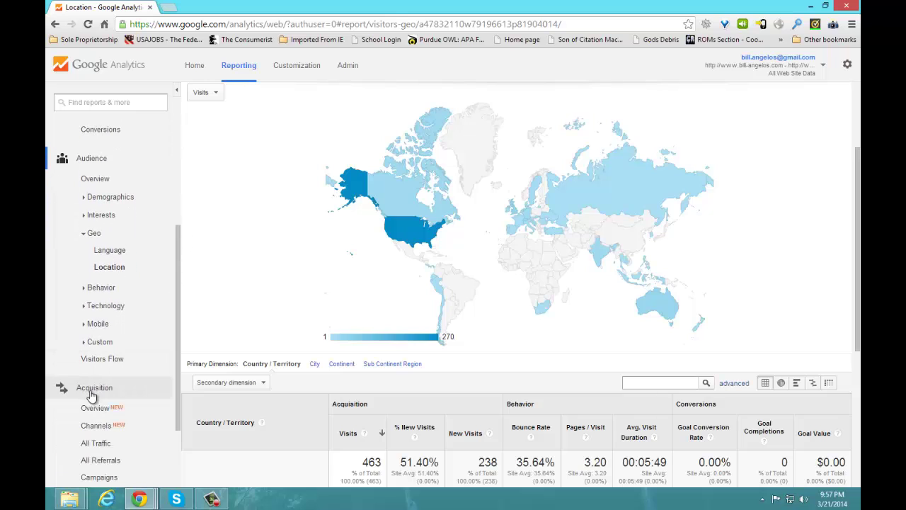
click(97, 448)
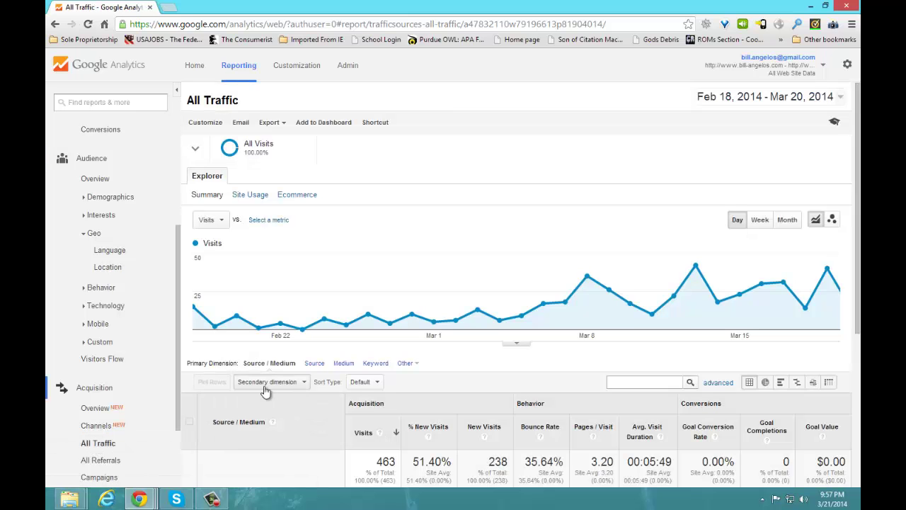
scroll(265, 391, down, 3)
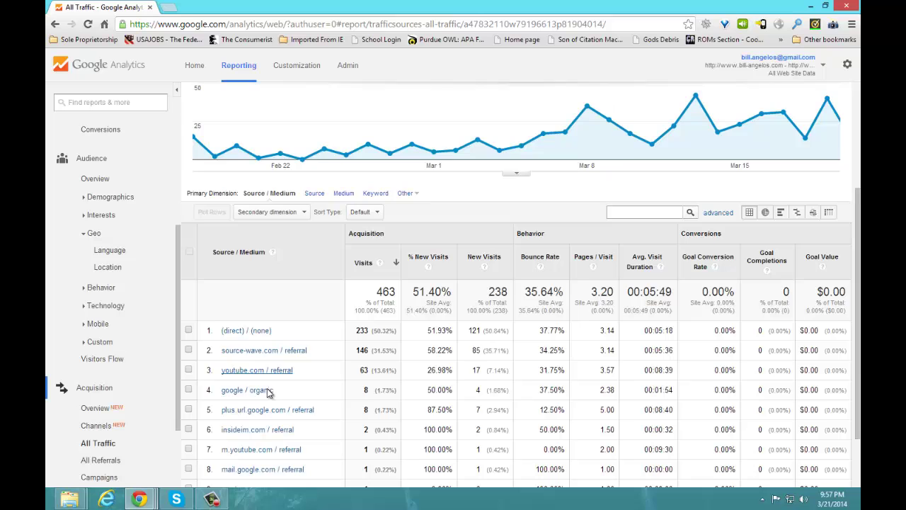
scroll(269, 393, down, 2)
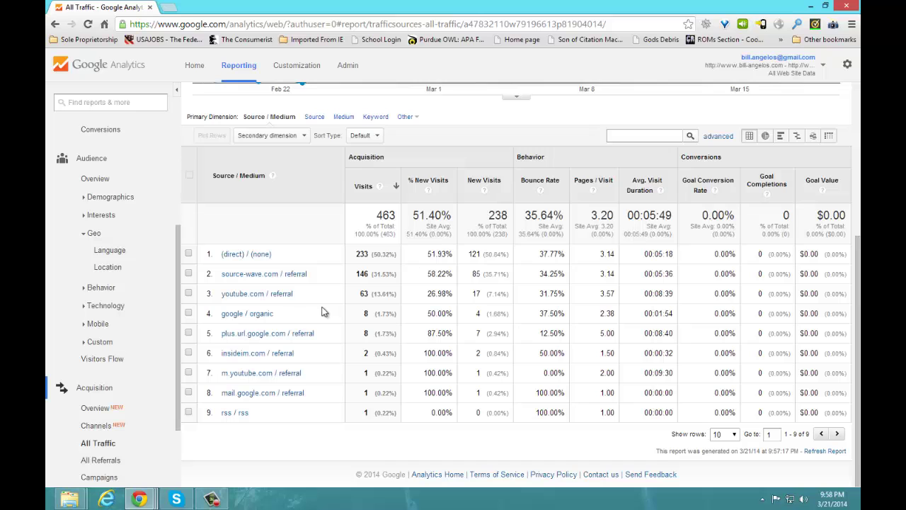
drag(176, 315, 179, 419)
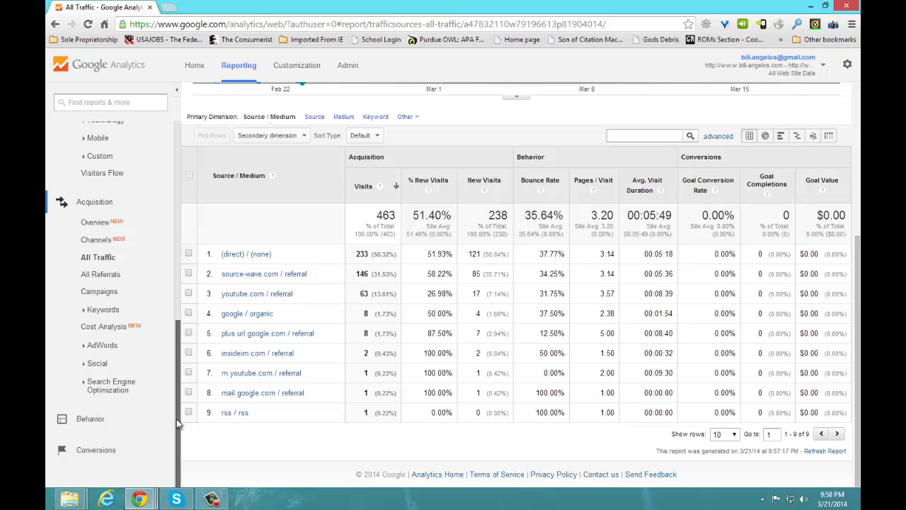
click(90, 420)
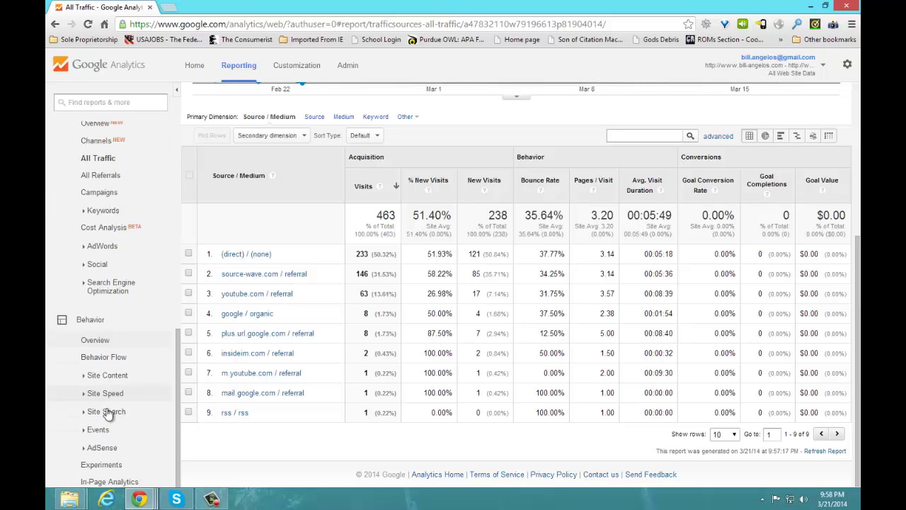
Open Behavior Overview and scroll to the top pages, /tutorials/ leading with 328 of 1,480 pageviews
click(92, 342)
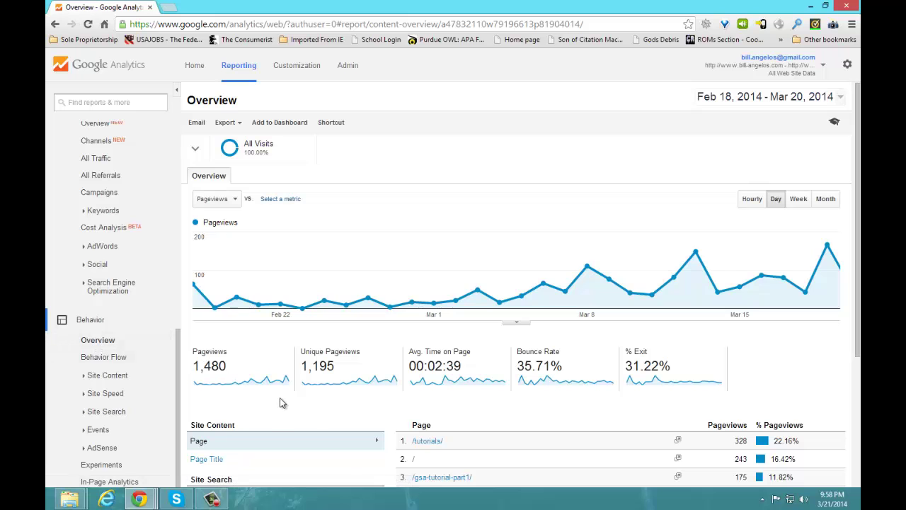
scroll(322, 414, down, 1)
scroll(322, 414, down, 2)
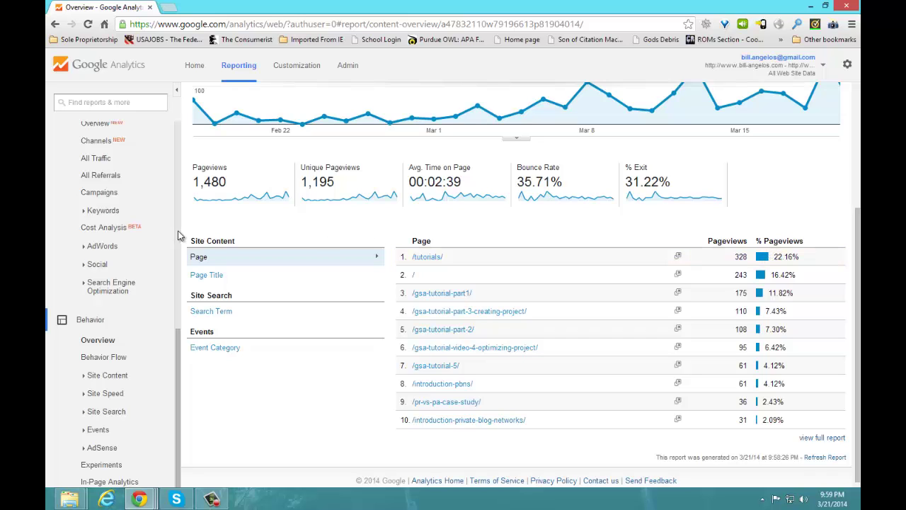
drag(175, 317, 177, 129)
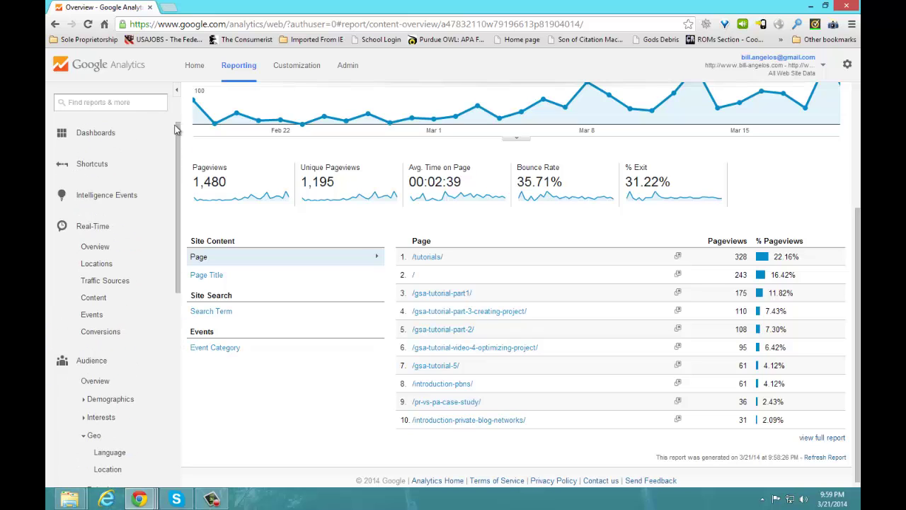
Return to the Real-Time Overview showing one Melbourne desktop visitor on /gsa-tutorial-part-2/
click(125, 250)
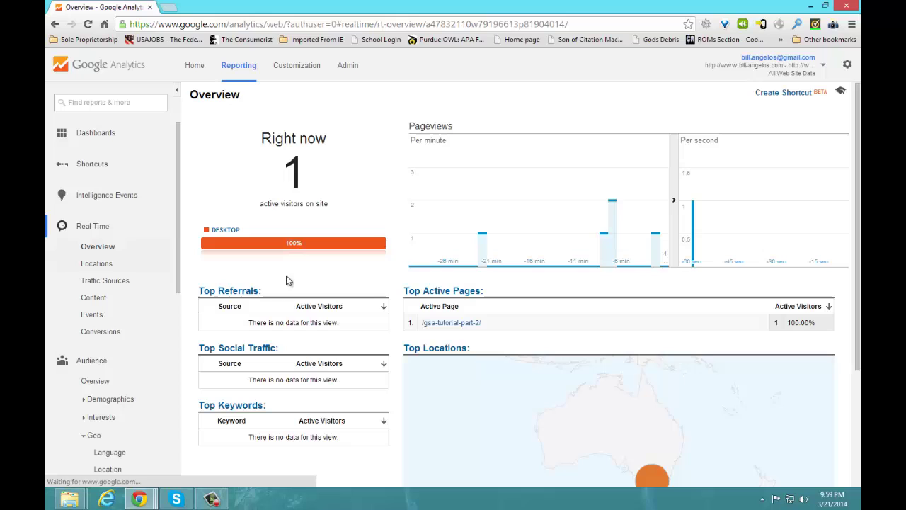
scroll(571, 314, down, 1)
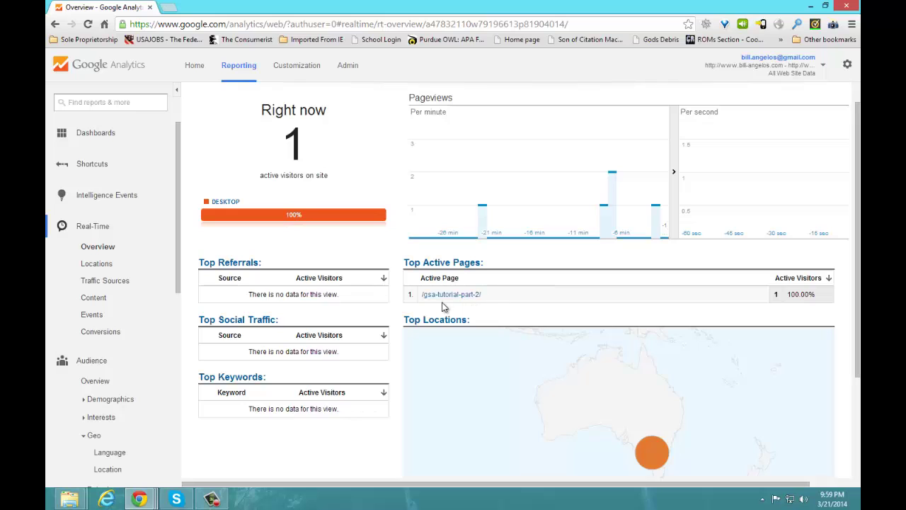
mouse_move(611, 236)
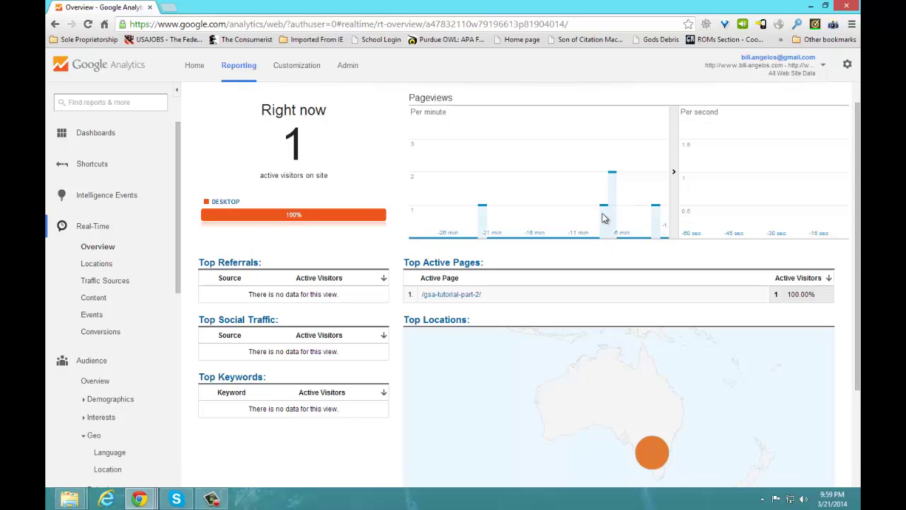
mouse_move(604, 213)
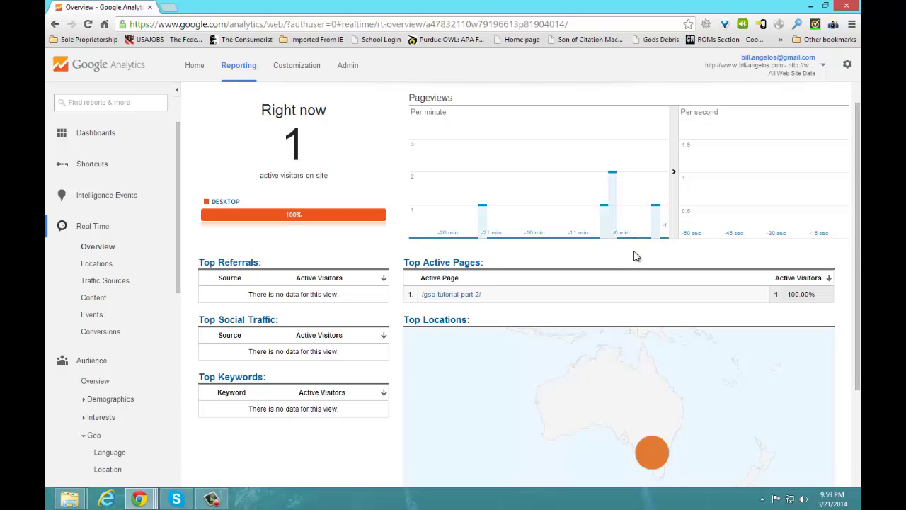